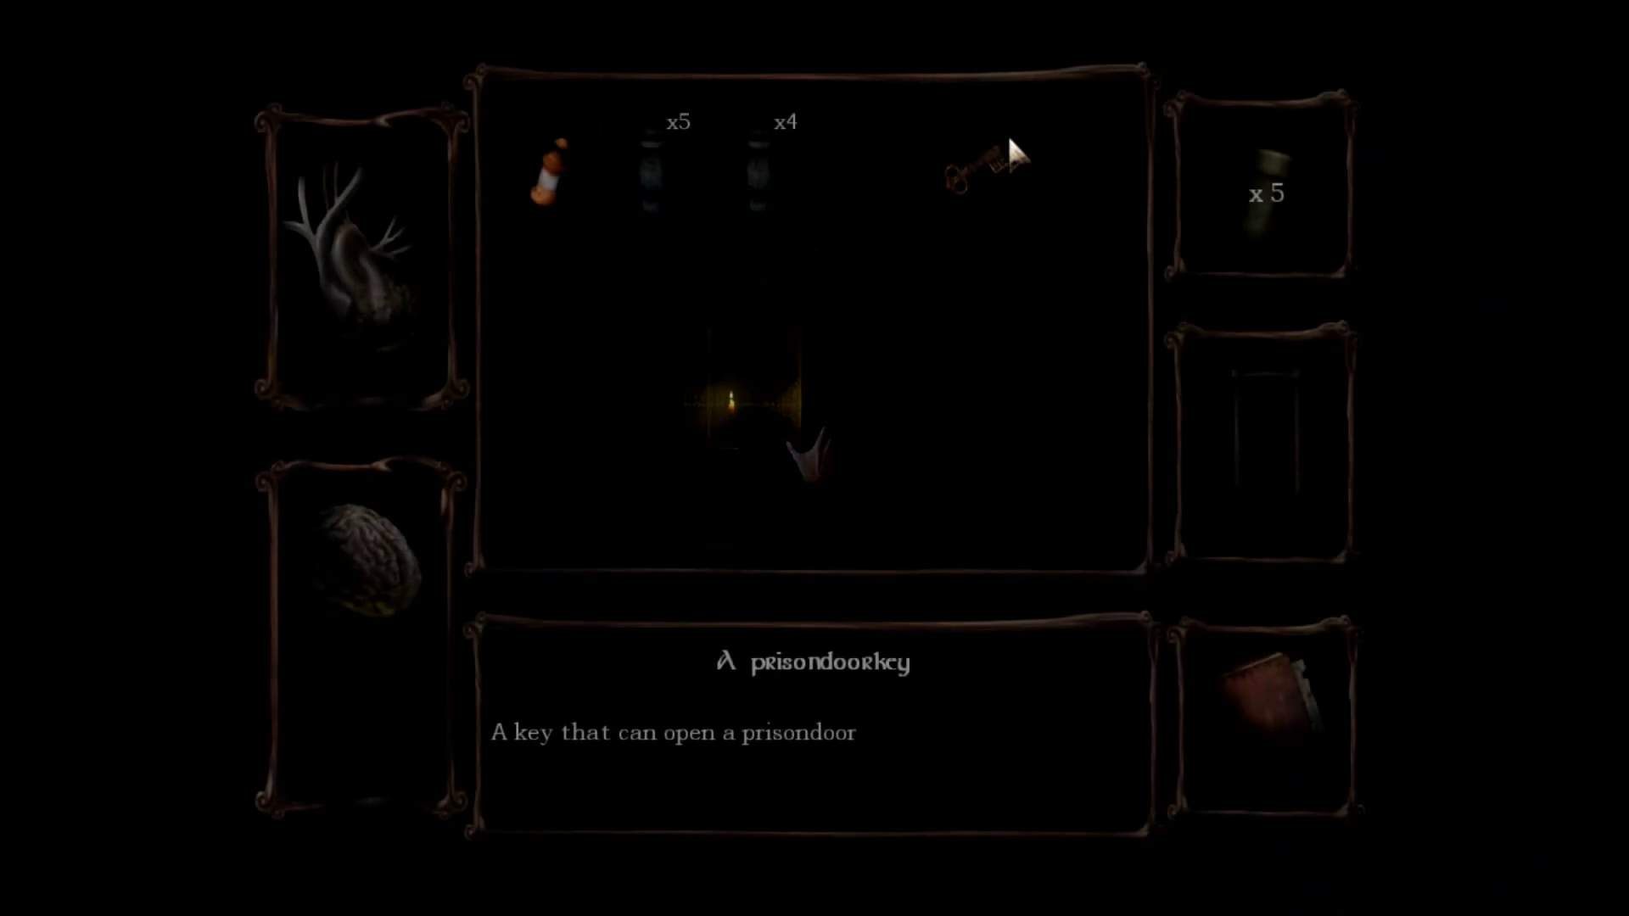
double_click(980, 169)
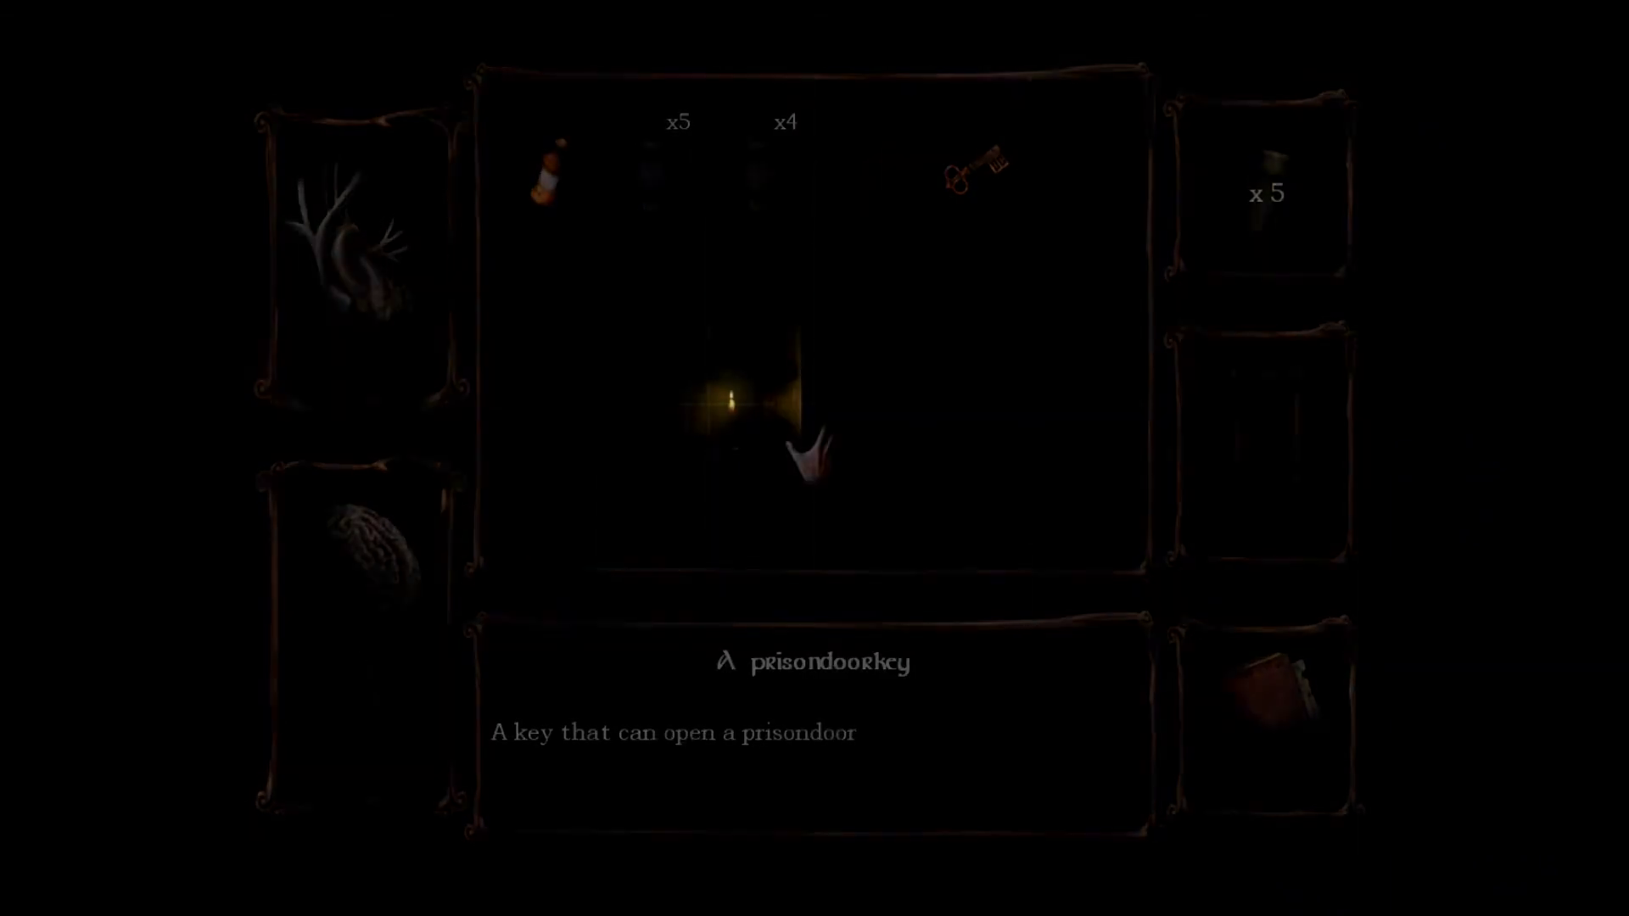